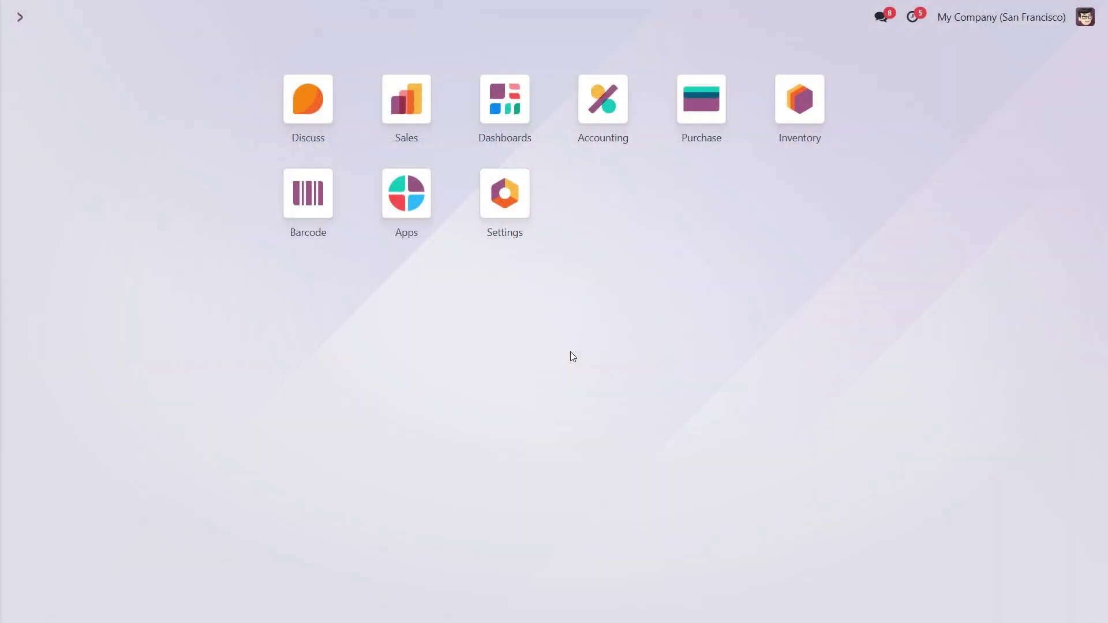
# Step: Open Inventory Settings and scroll to the Warehouse section to review Storage Locations and Multi-Step Routes
pyautogui.click(792, 108)
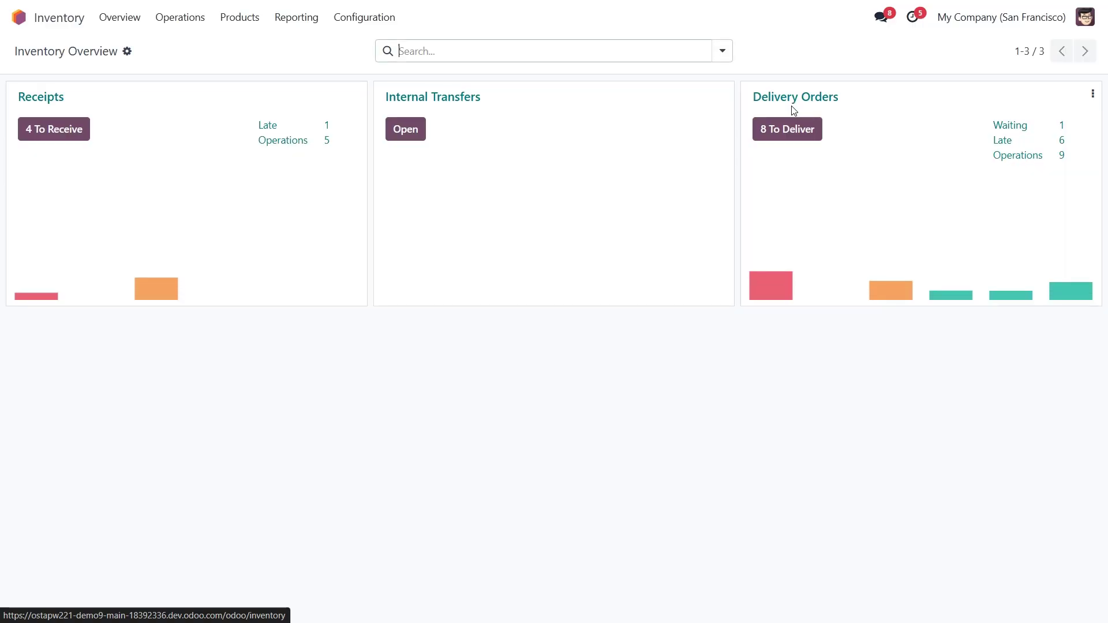
pyautogui.click(368, 20)
pyautogui.click(376, 46)
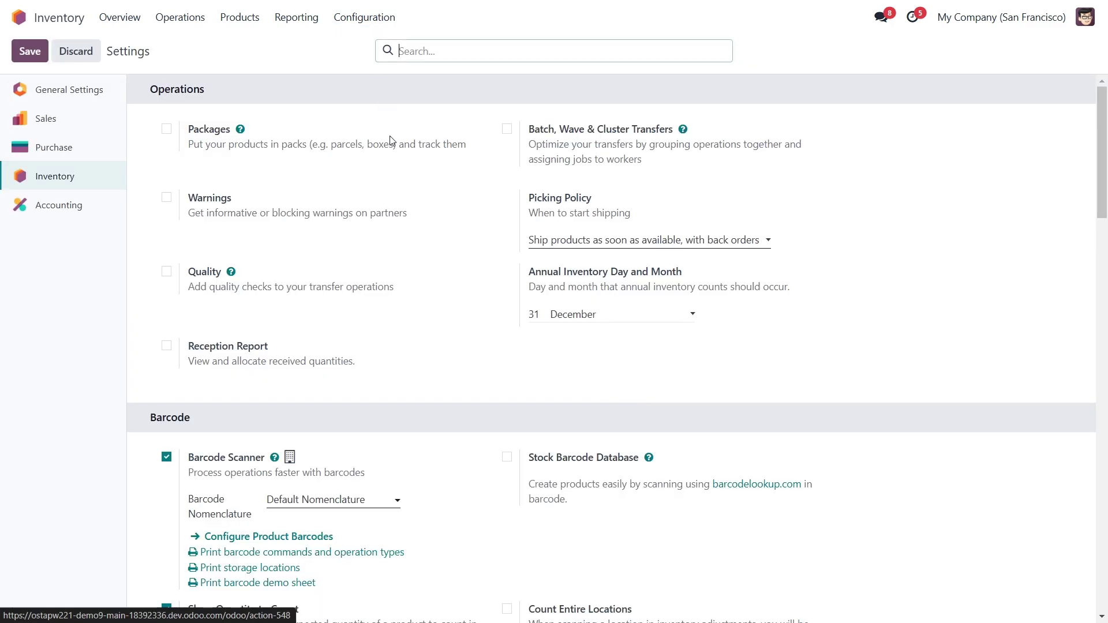
pyautogui.scroll(-20, 415, 252)
pyautogui.scroll(-5, 415, 252)
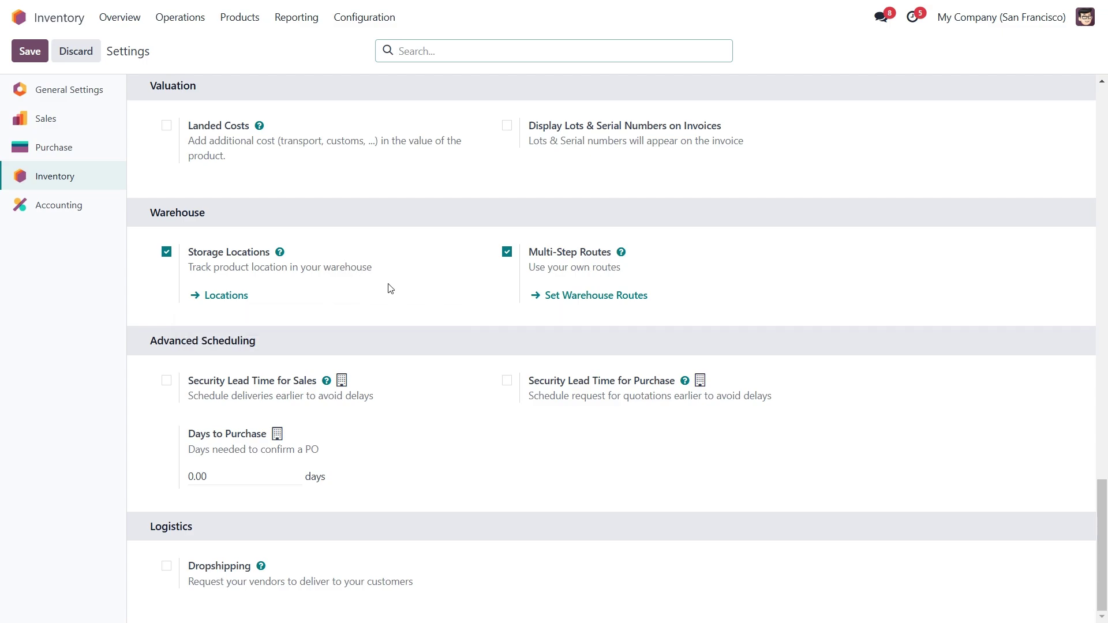
# Step: Create a scrap order for 1.00 unit of [E-COM08] Storage Box with Replenish Quantities ticked
pyautogui.click(181, 23)
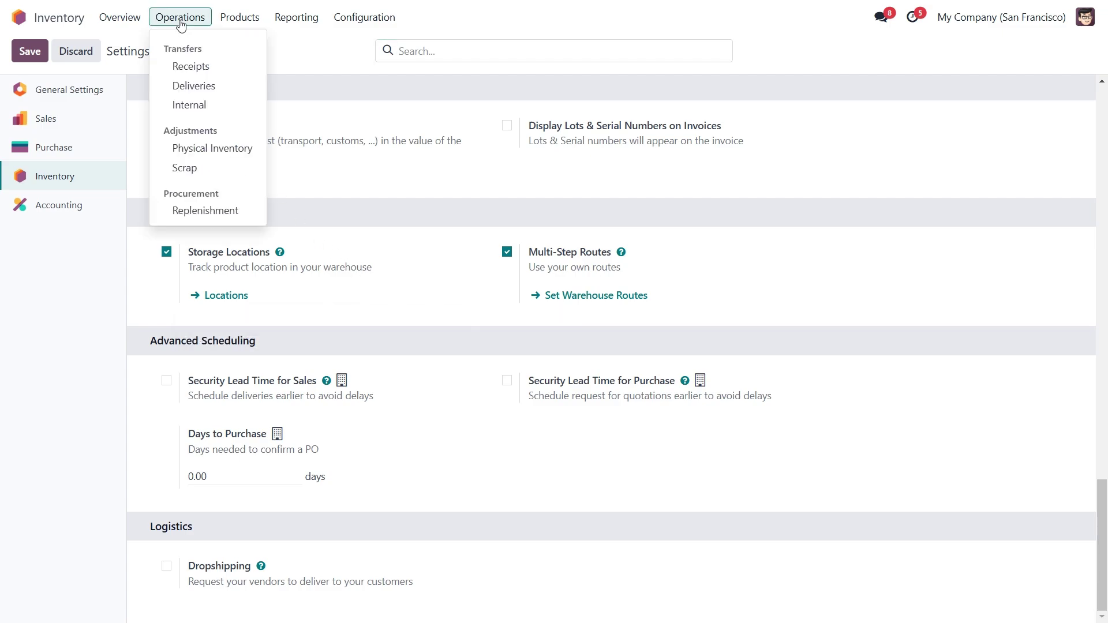
pyautogui.click(205, 168)
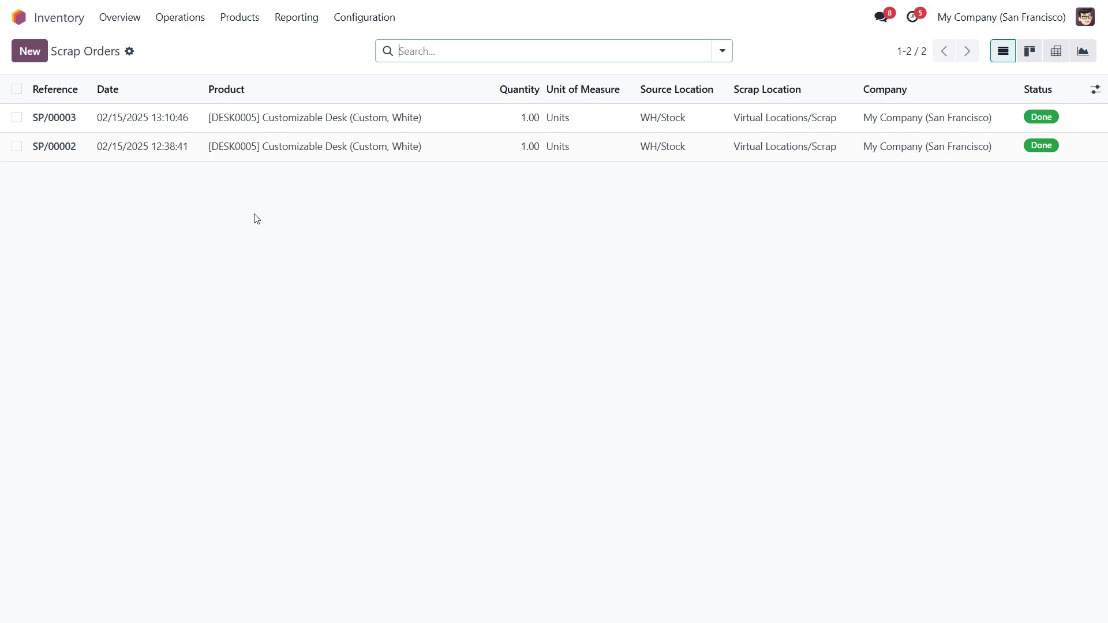
pyautogui.click(28, 52)
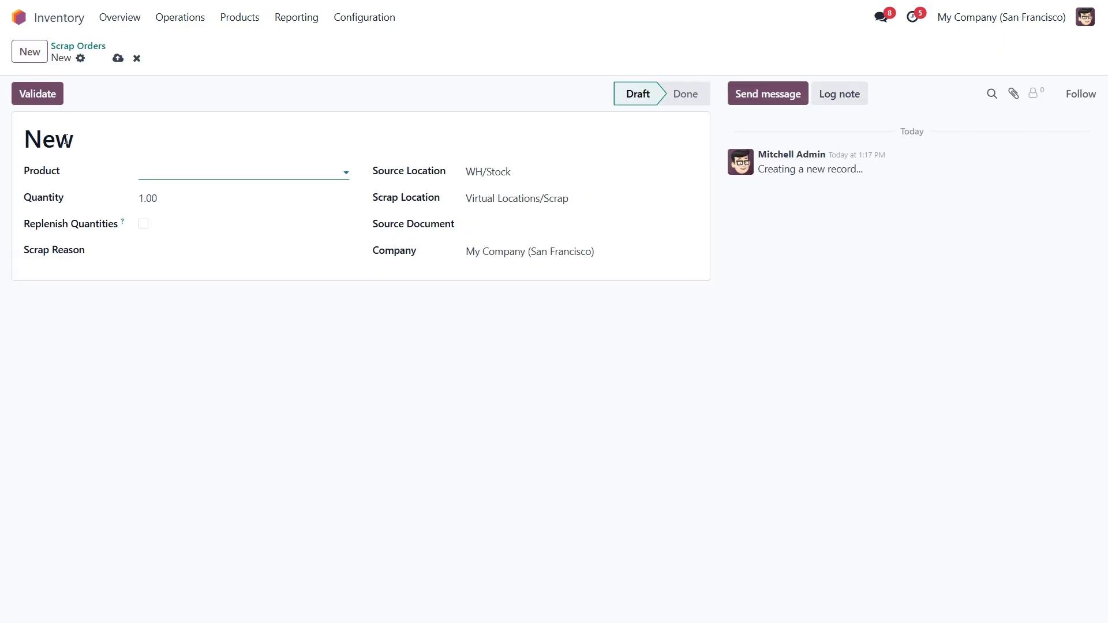
pyautogui.click(175, 177)
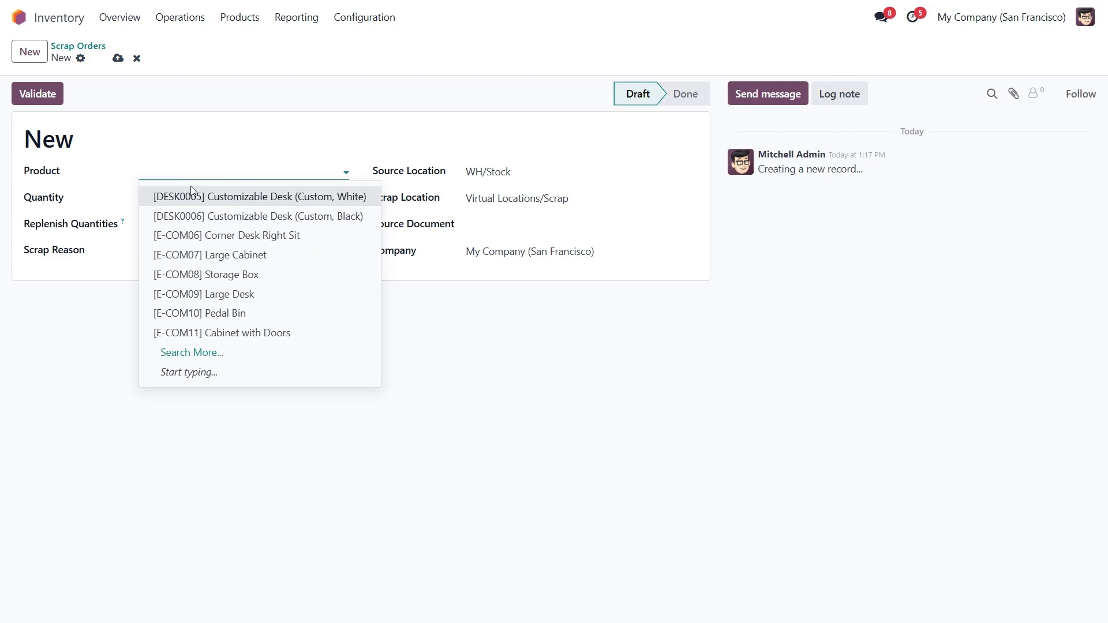
pyautogui.click(234, 274)
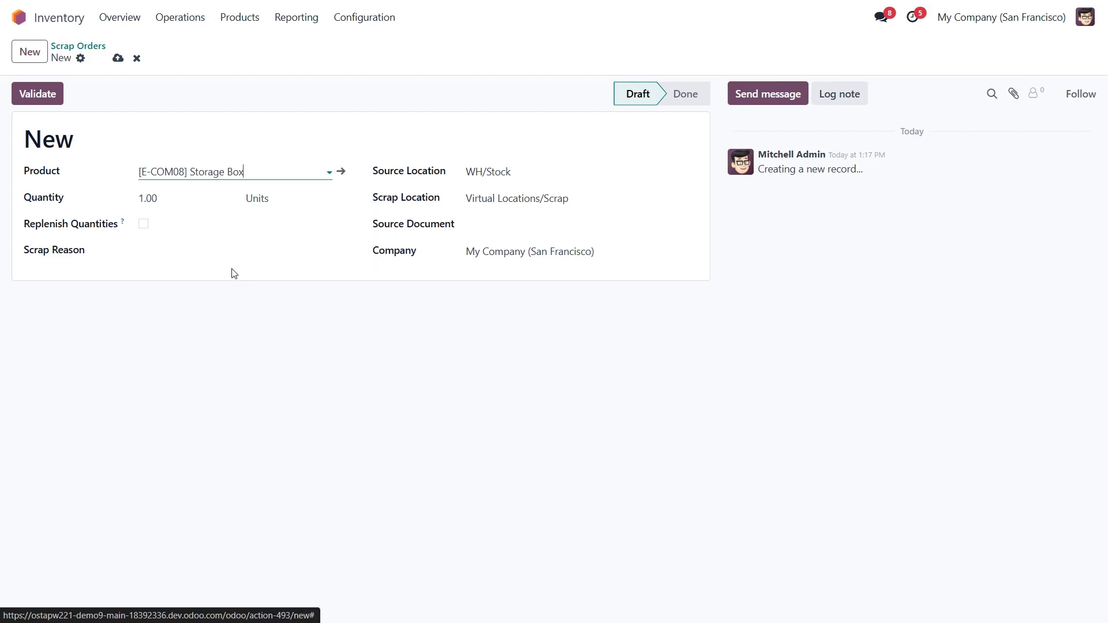
pyautogui.click(168, 198)
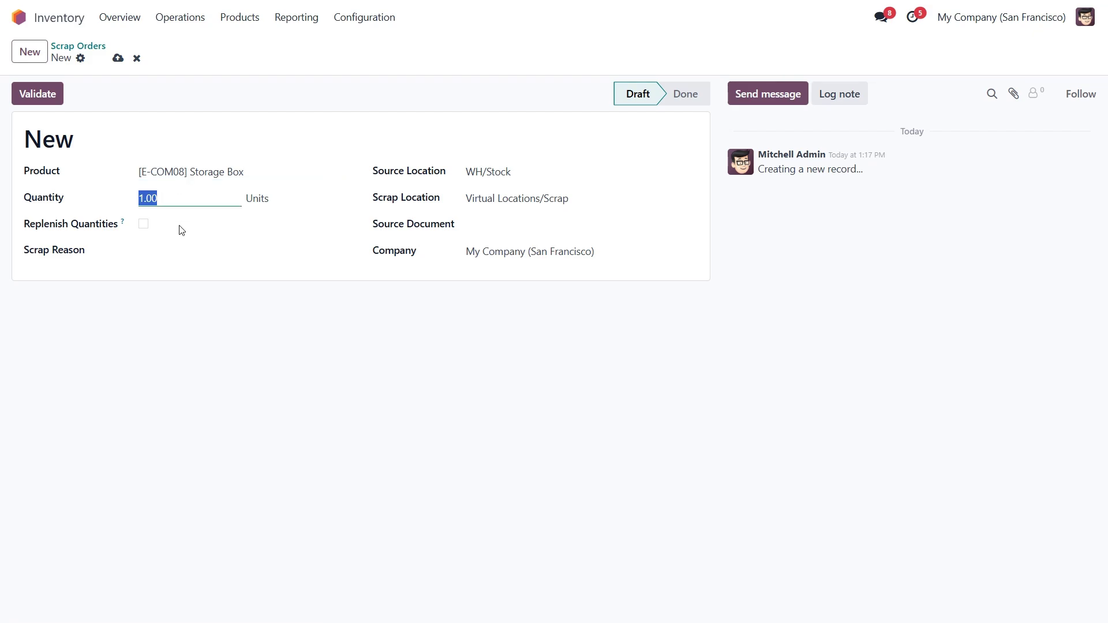
pyautogui.click(143, 224)
pyautogui.moveTo(123, 225)
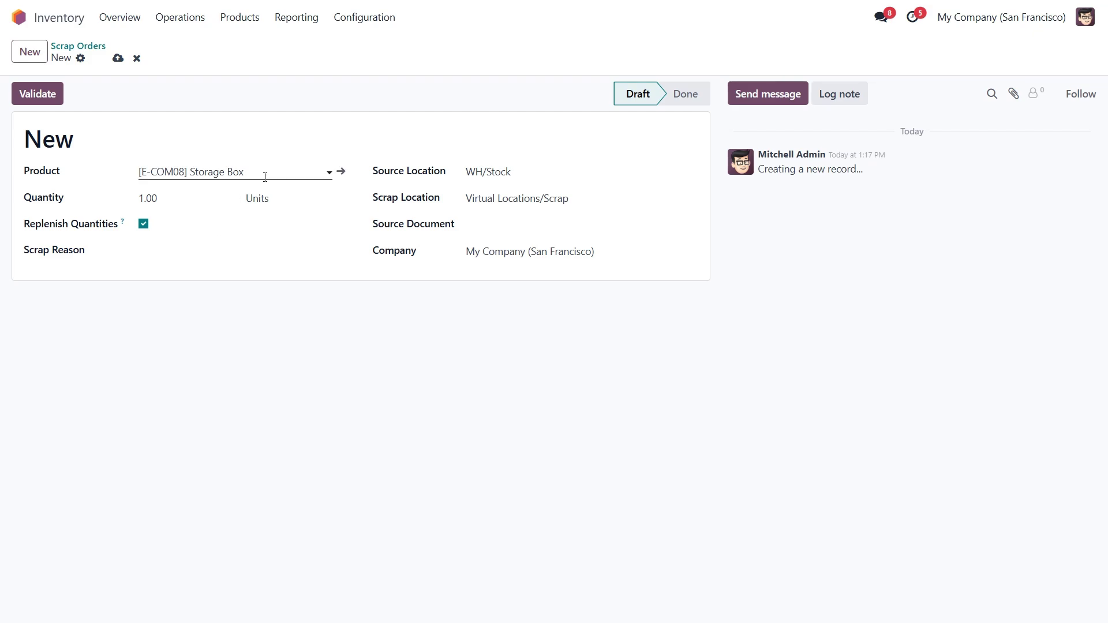
# Step: Check the Storage Box product's Buy route and its vendors, Wood Corner and Ready Mat
pyautogui.click(341, 172)
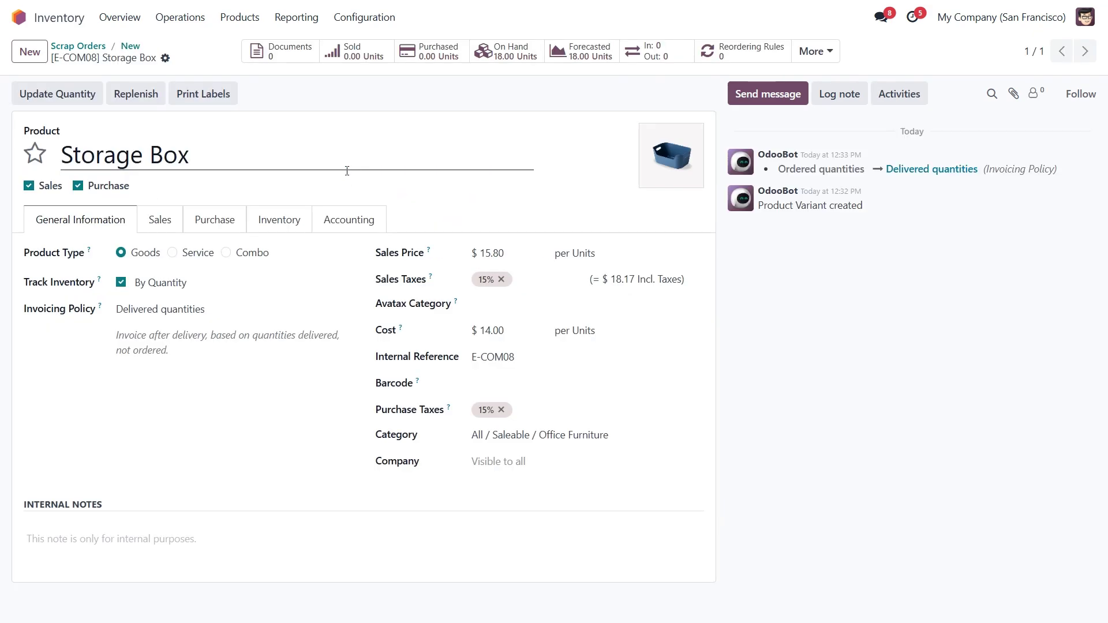
pyautogui.click(281, 225)
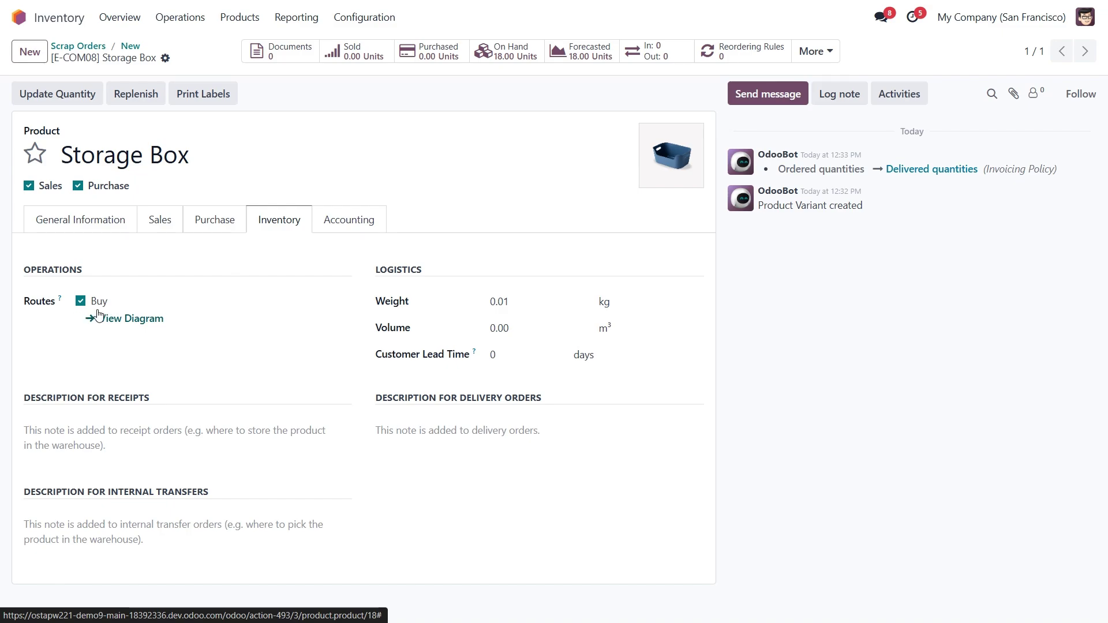
pyautogui.moveTo(61, 304)
pyautogui.click(209, 227)
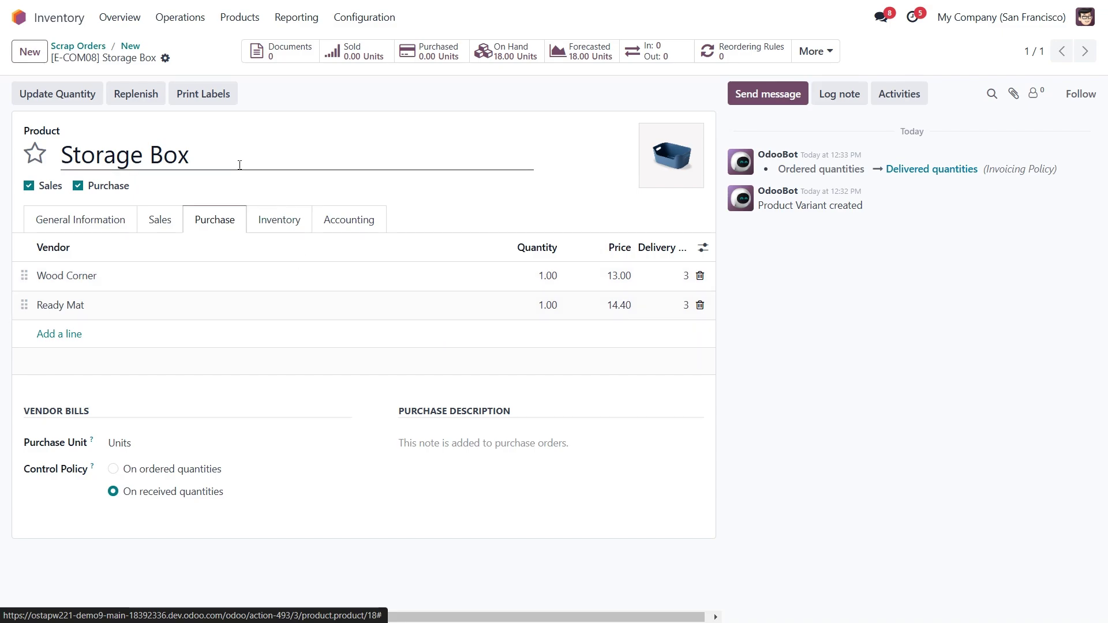
# Step: On the draft scrap order, set the scrap reason to 'damaged' and keep WH/Stock as source
pyautogui.click(130, 47)
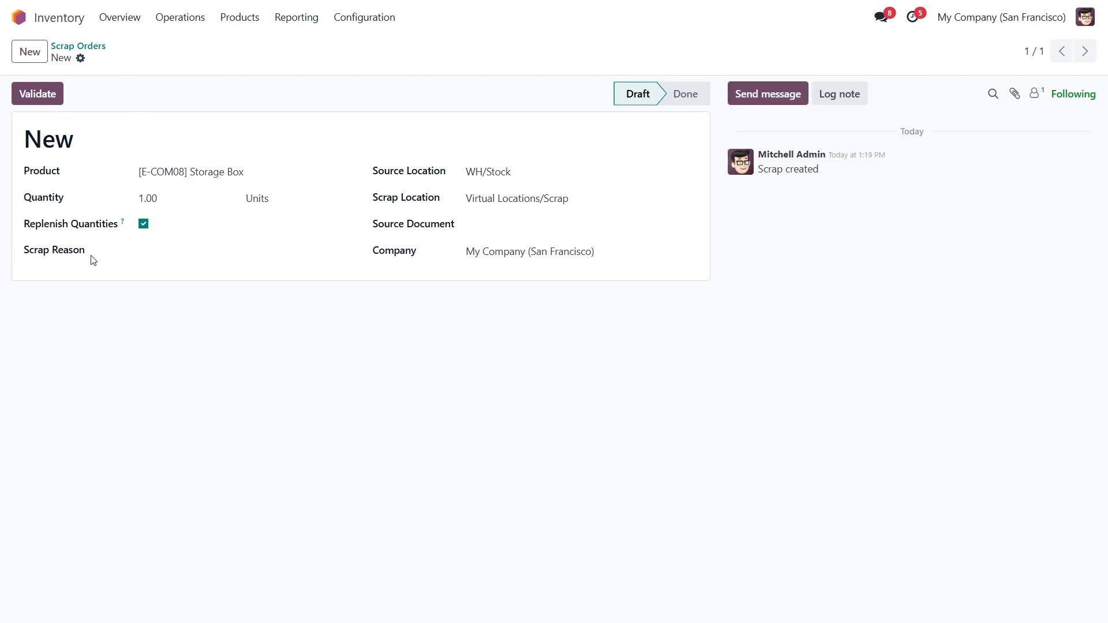
pyautogui.click(154, 250)
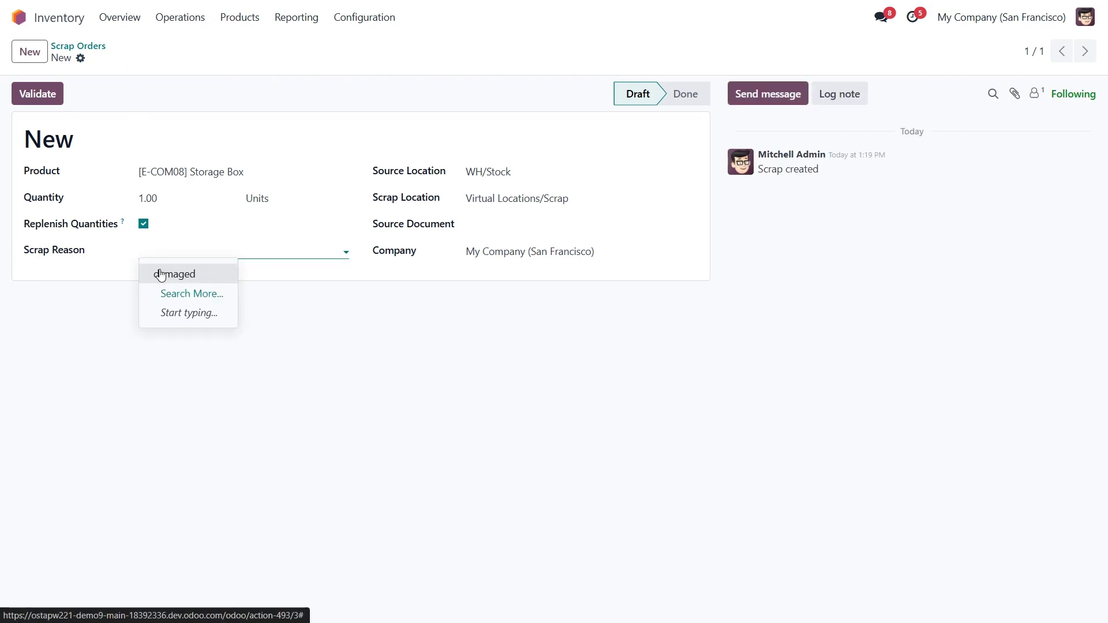
pyautogui.click(168, 271)
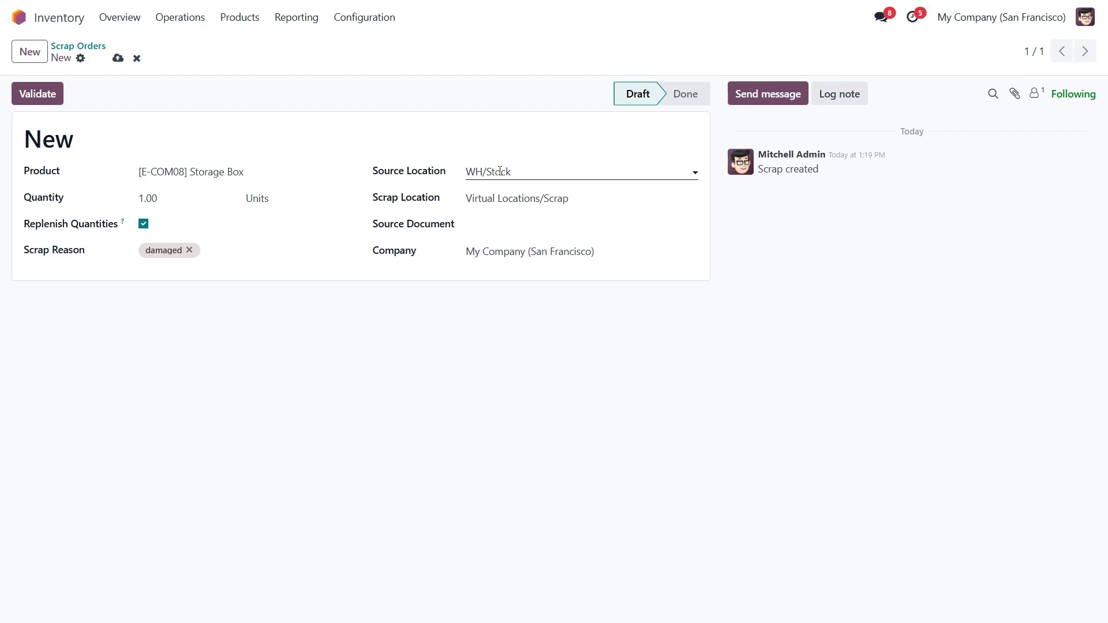
pyautogui.click(543, 172)
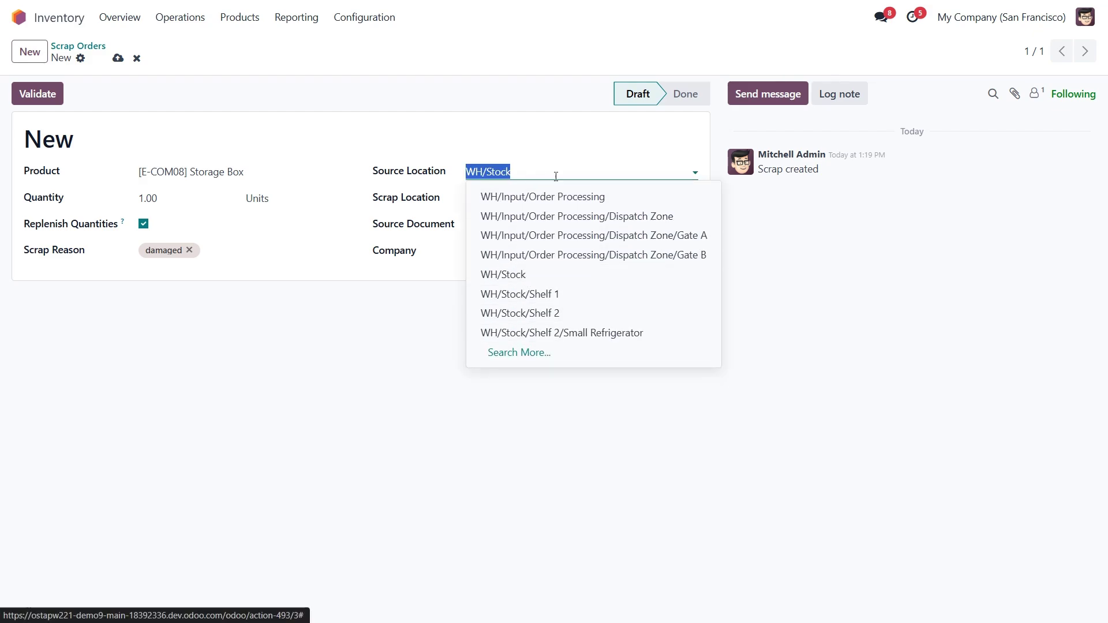
pyautogui.click(551, 148)
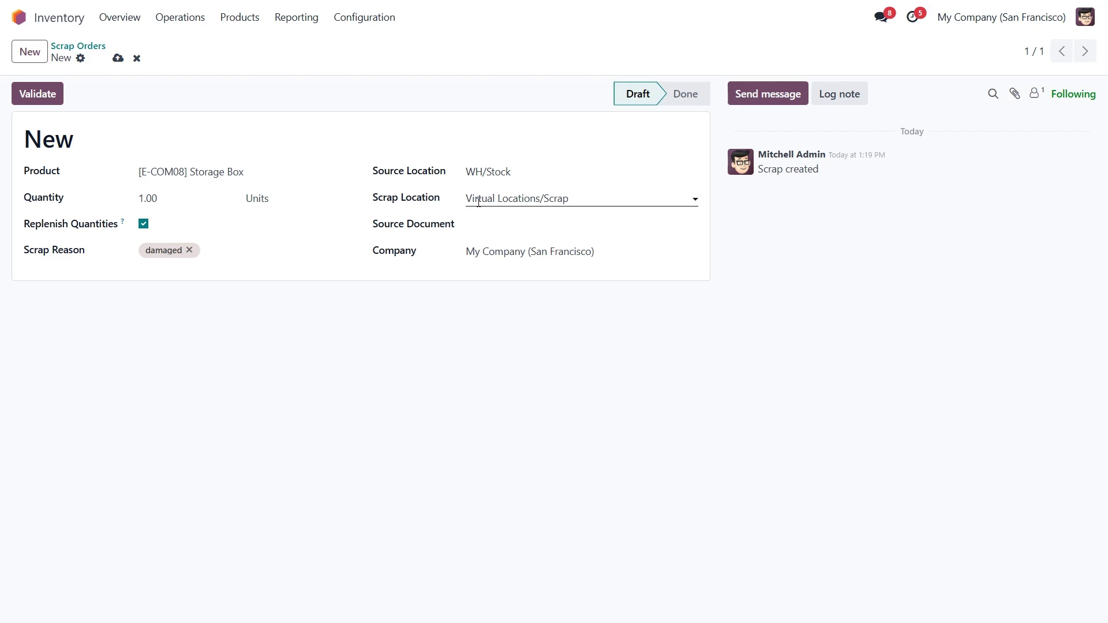
pyautogui.click(364, 19)
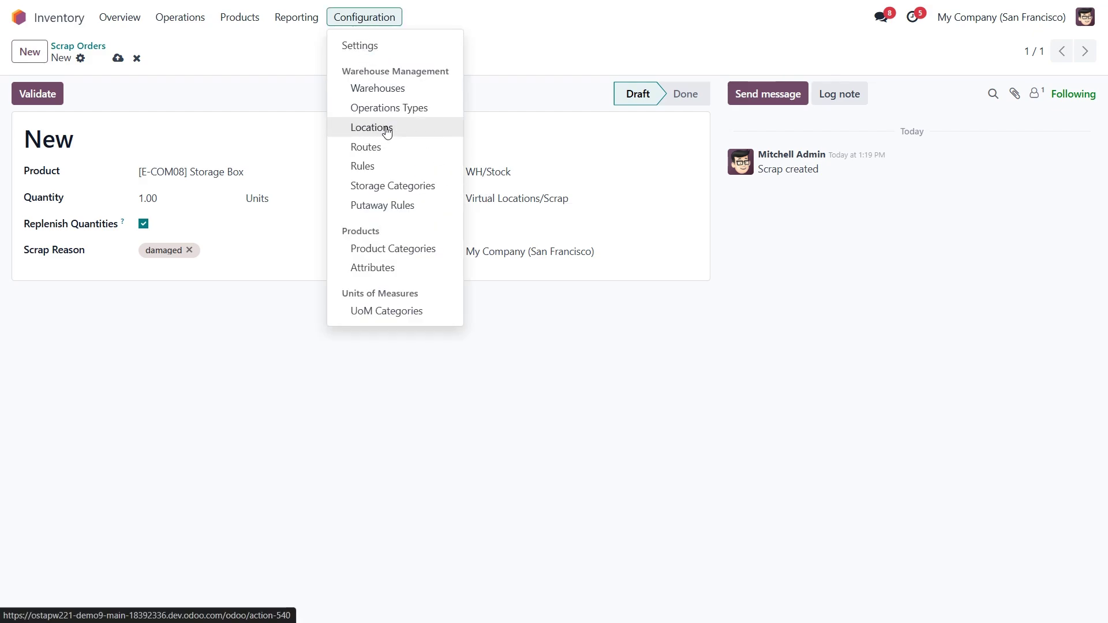
pyautogui.click(478, 128)
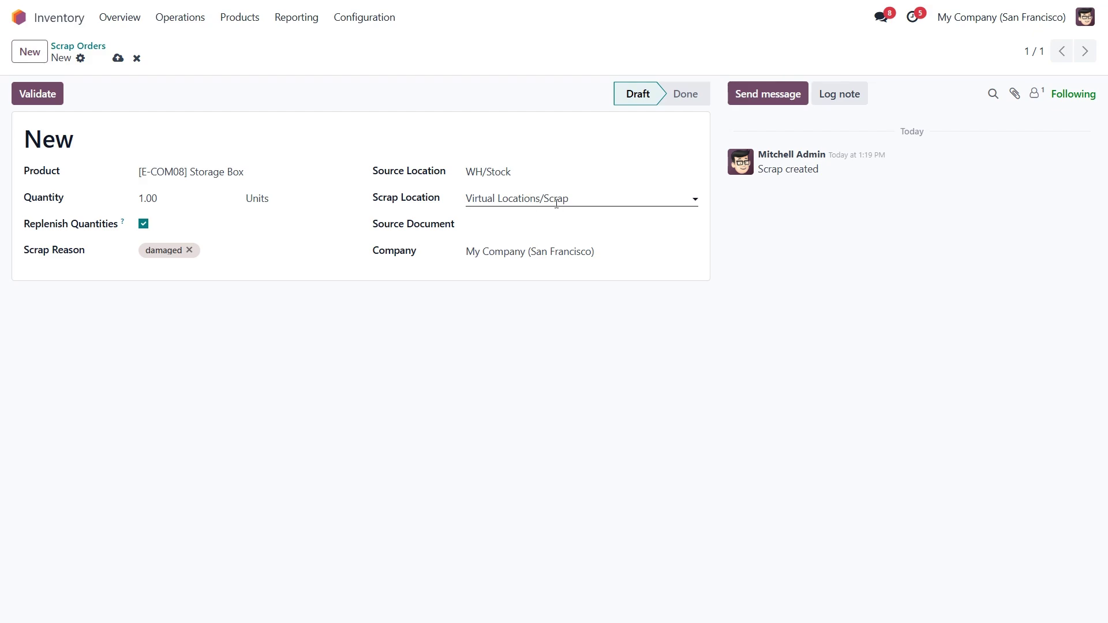
pyautogui.click(496, 228)
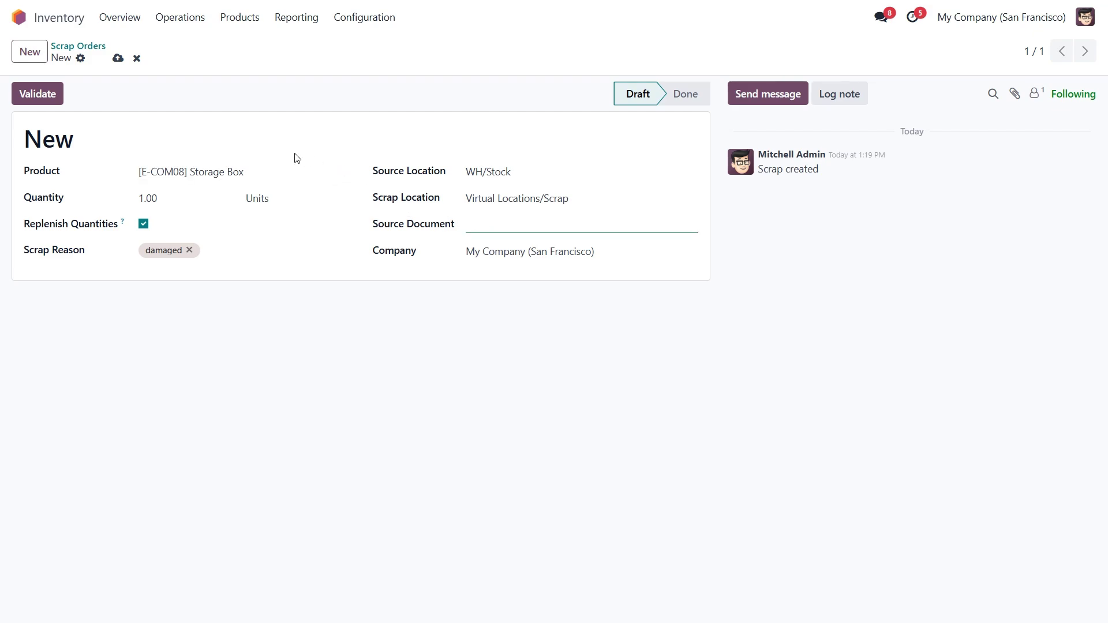
# Step: Validate scrap order SP/00004 and review its 1.00-unit Storage Box move from WH/Stock to Scrap
pyautogui.click(37, 93)
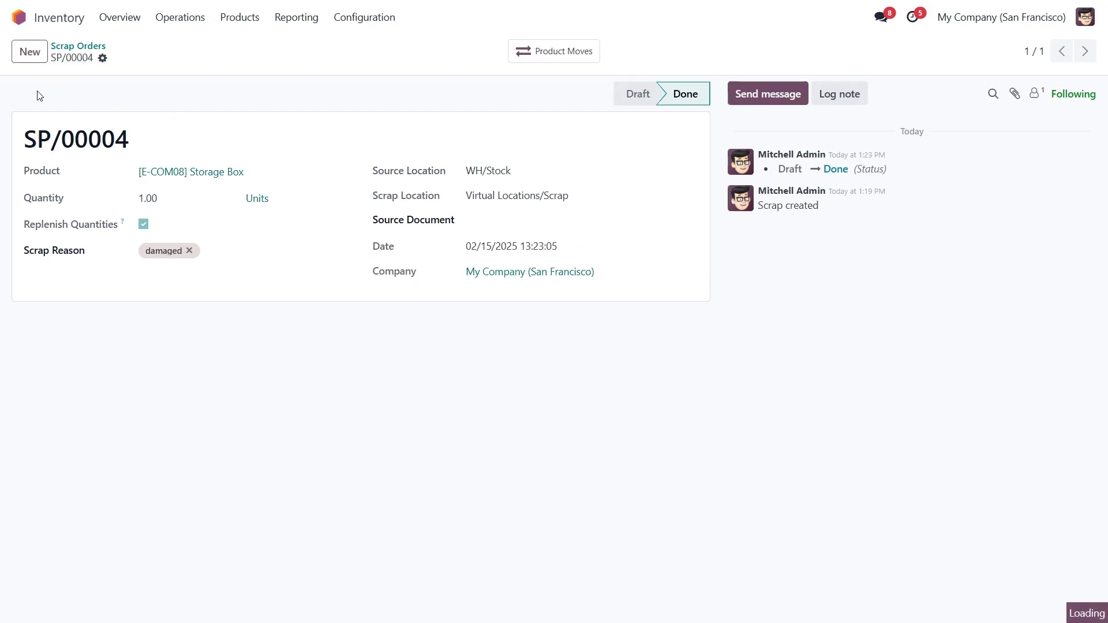
pyautogui.click(545, 51)
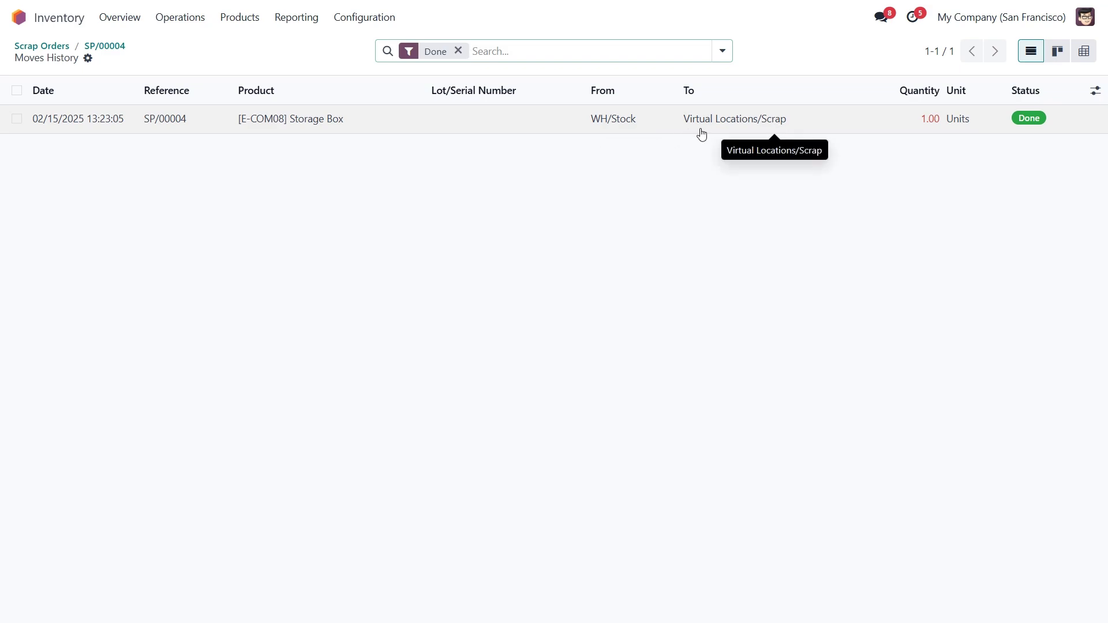
pyautogui.click(111, 48)
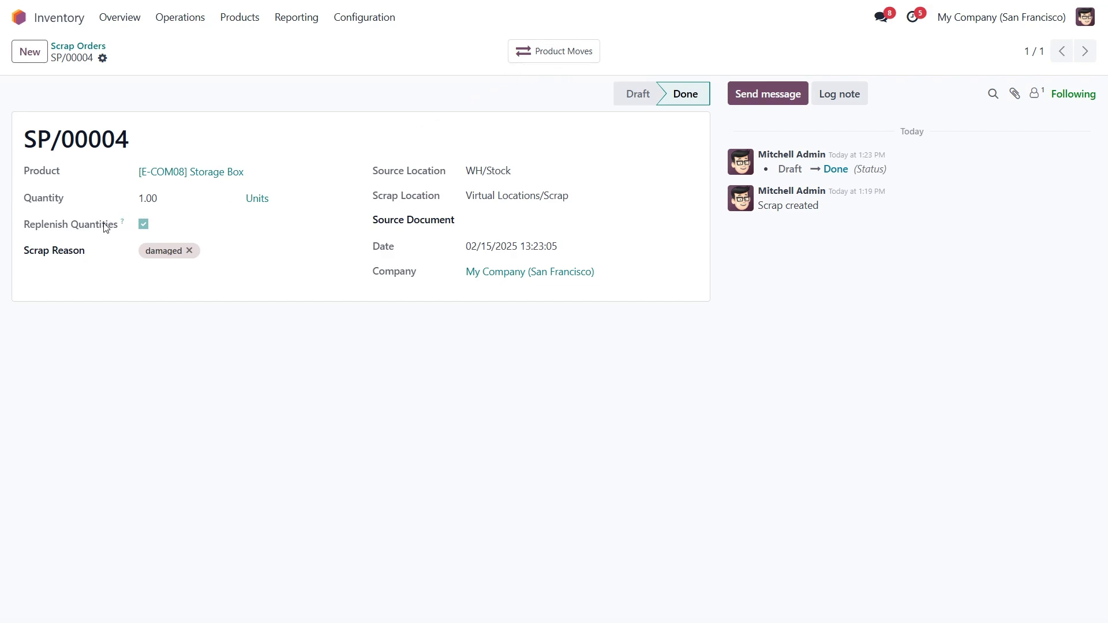
# Step: Confirm purchase order P00013 from Wood Corner and validate its receipt WH/IN/00008 of the Storage Box
pyautogui.click(16, 17)
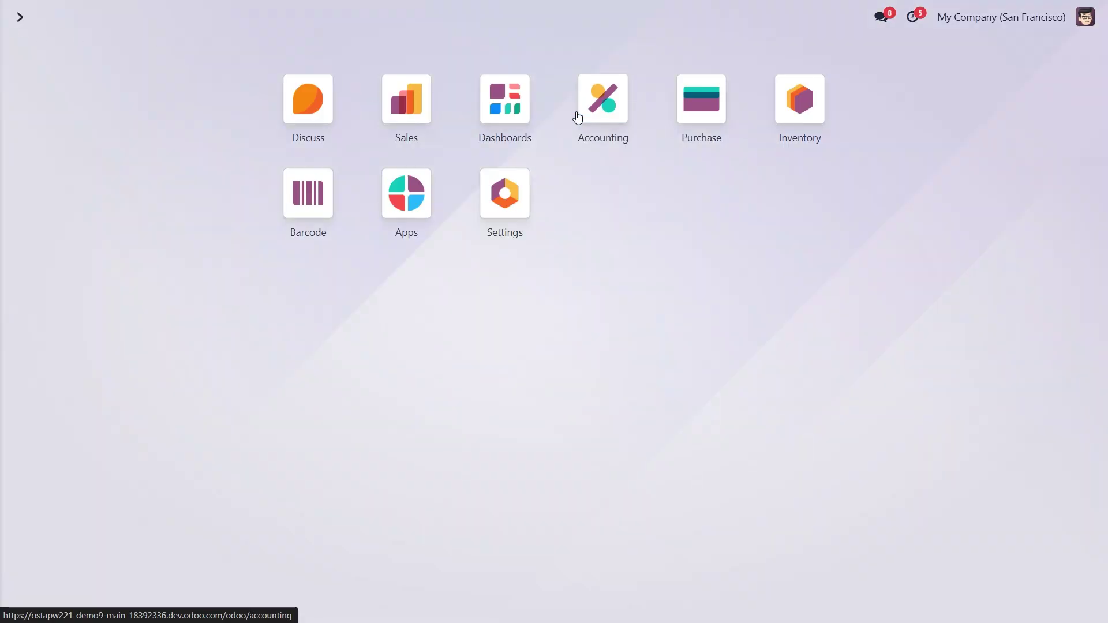
pyautogui.click(700, 109)
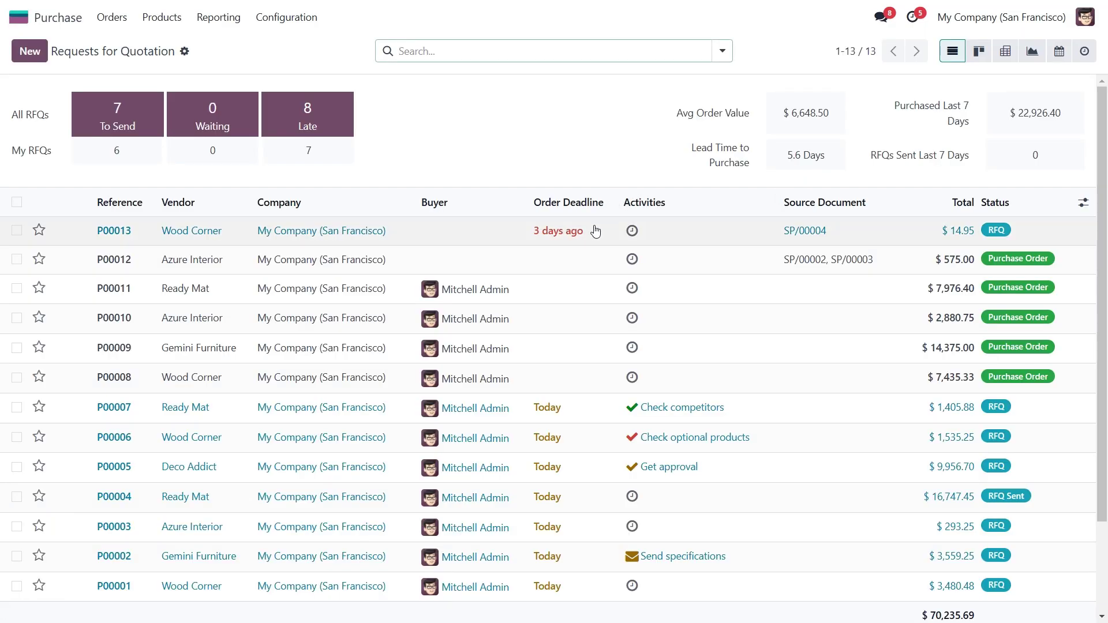
pyautogui.click(426, 238)
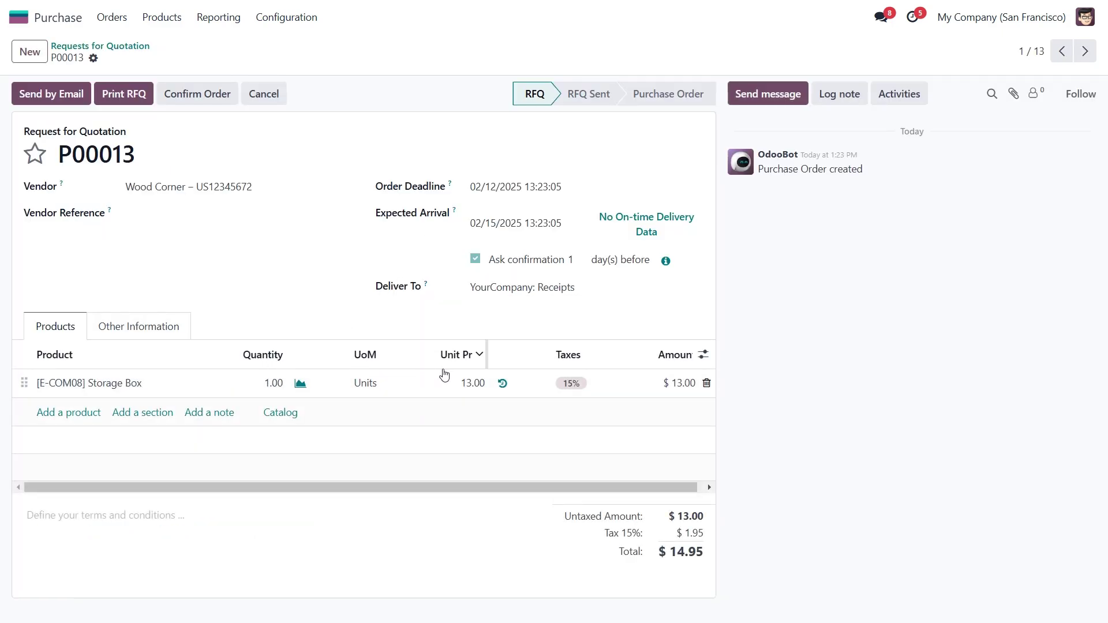
pyautogui.click(194, 102)
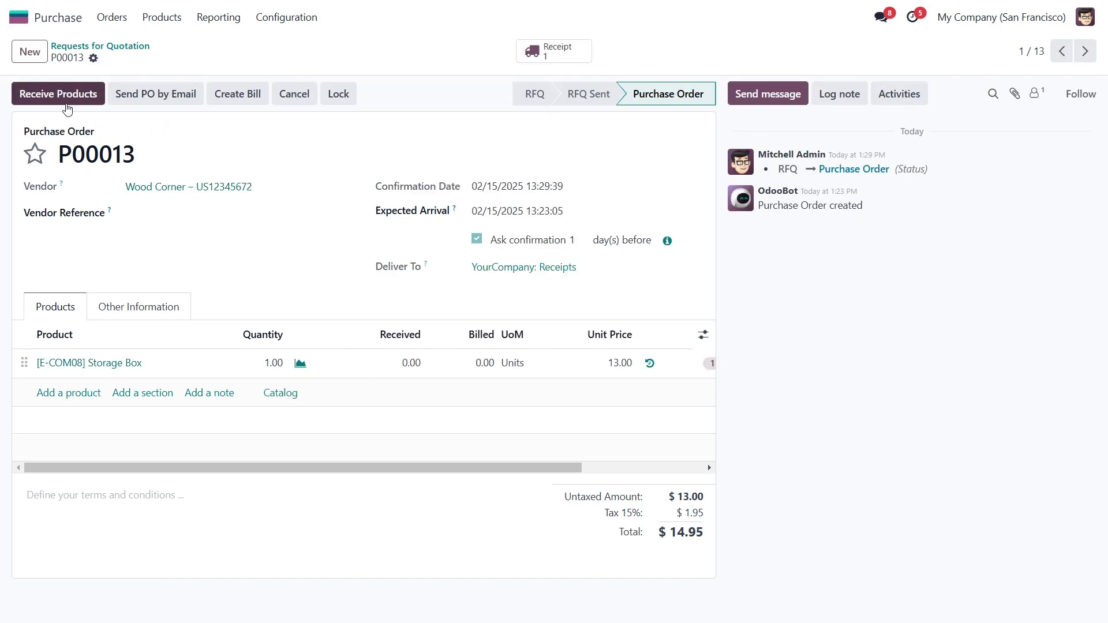
pyautogui.click(56, 106)
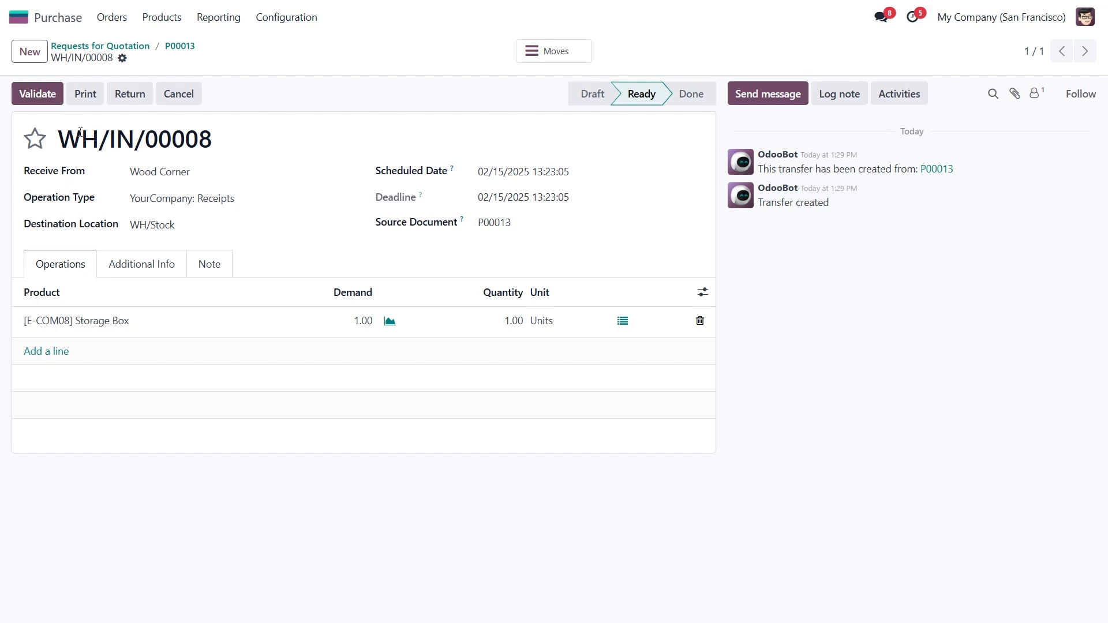
pyautogui.click(39, 99)
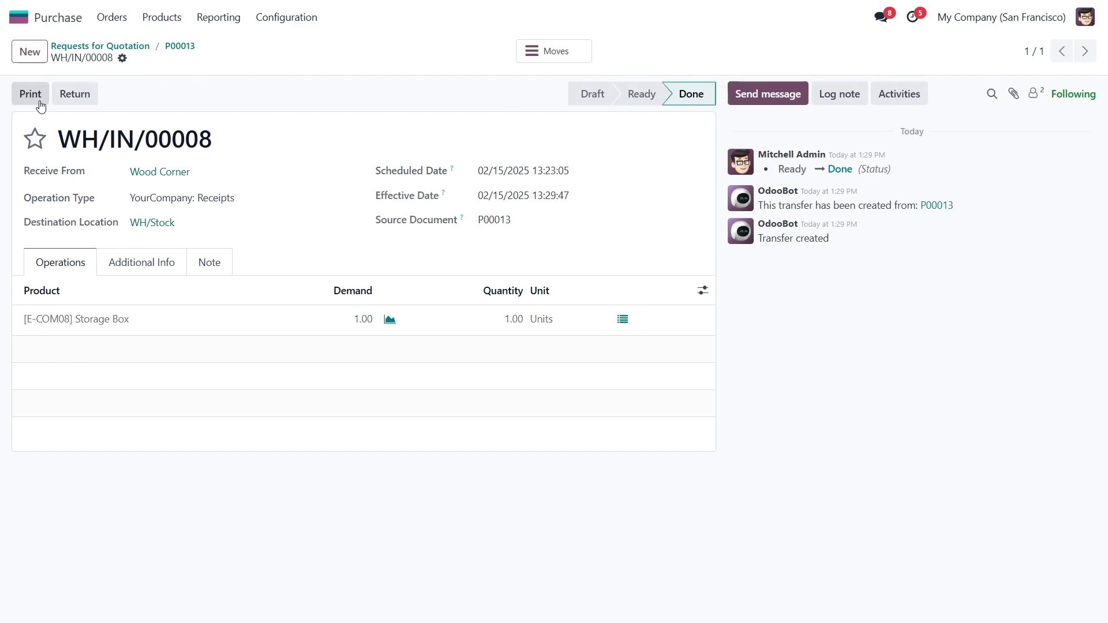